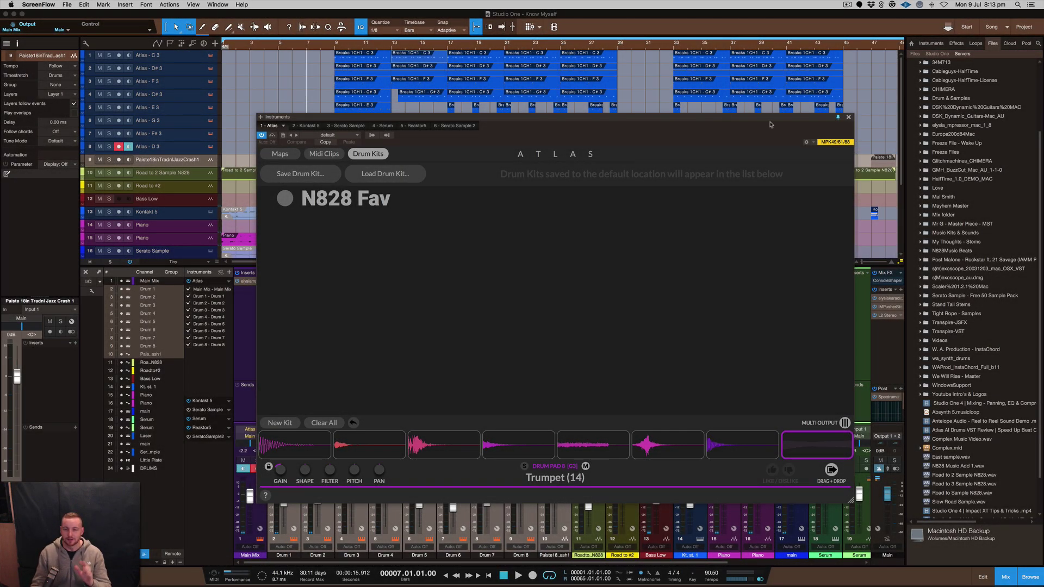
# Step: Bring the Studio One arrangement to the front
pyautogui.click(416, 52)
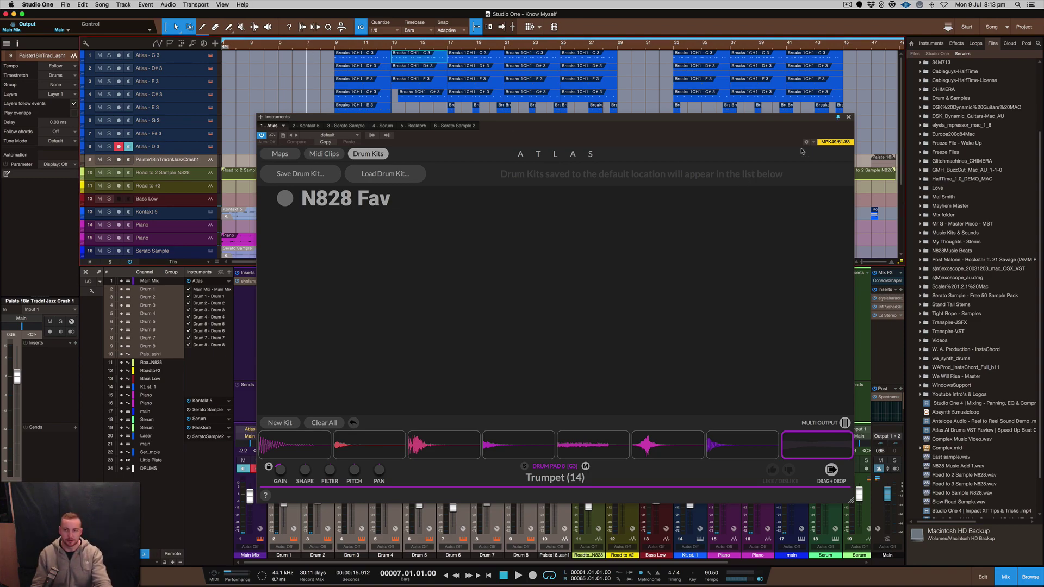
# Step: Close Atlas, disable record and monitoring on mixer channel 1, and play the beat once through
pyautogui.click(849, 119)
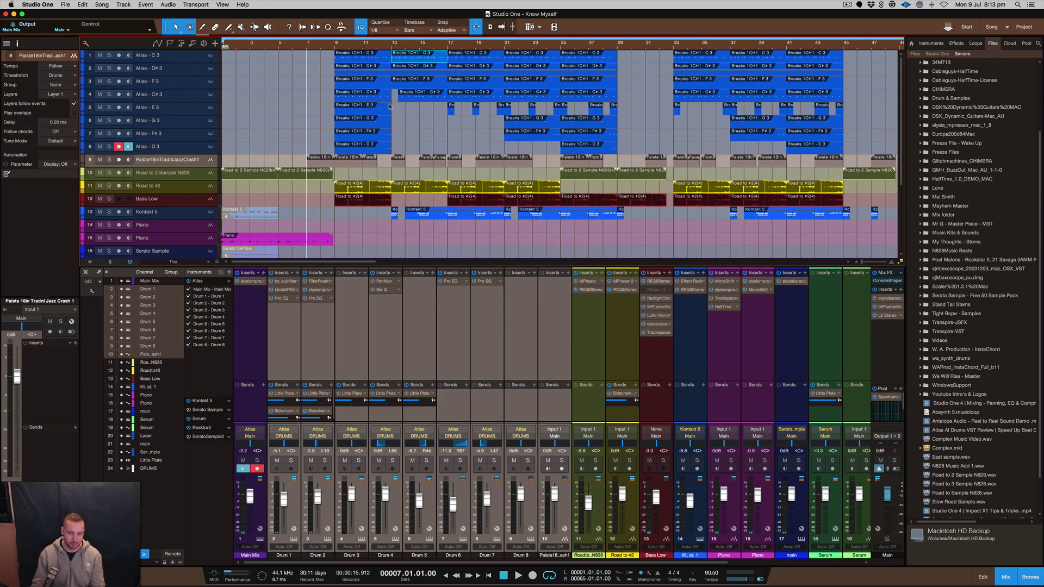
pyautogui.click(257, 469)
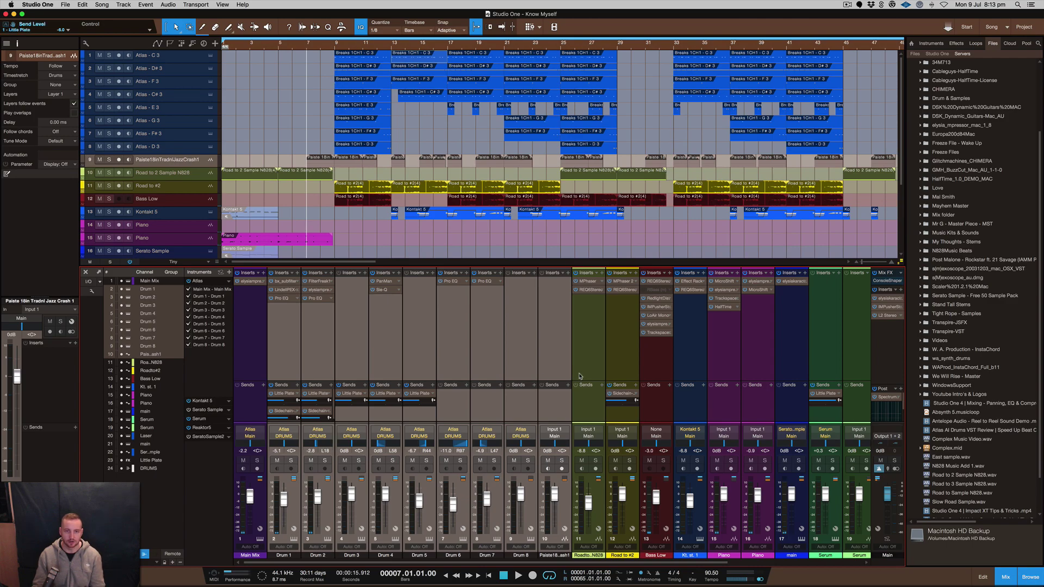
pyautogui.press('space')
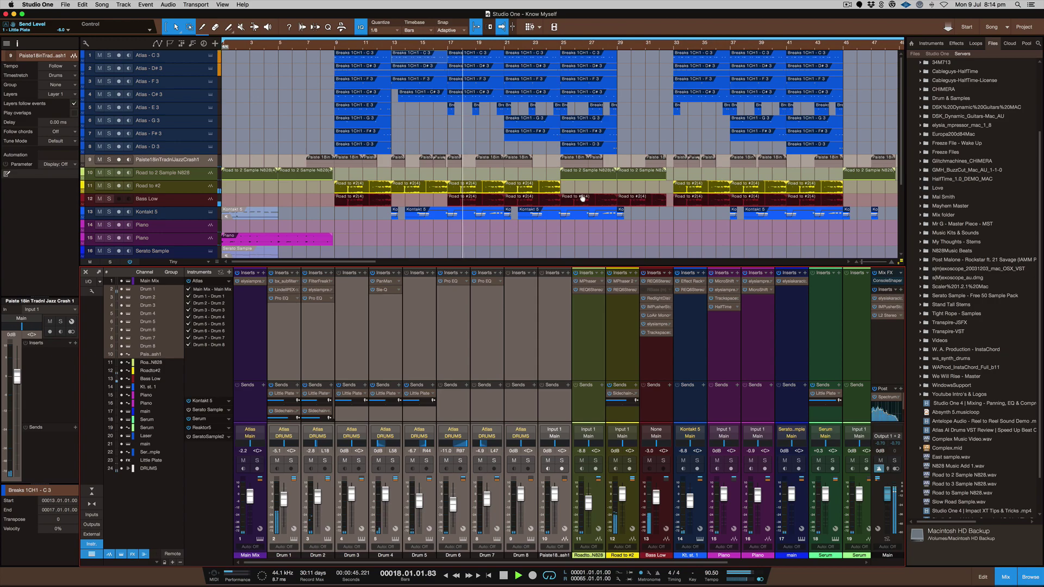
pyautogui.press('space')
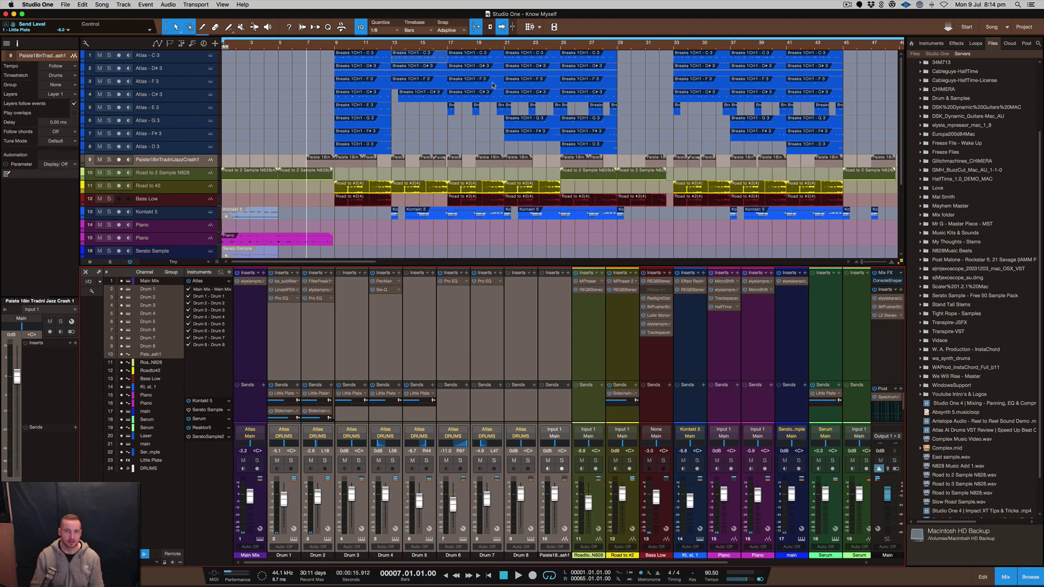
# Step: Fit the whole song in the arrangement and reopen Atlas on its Maps page
pyautogui.press('z')
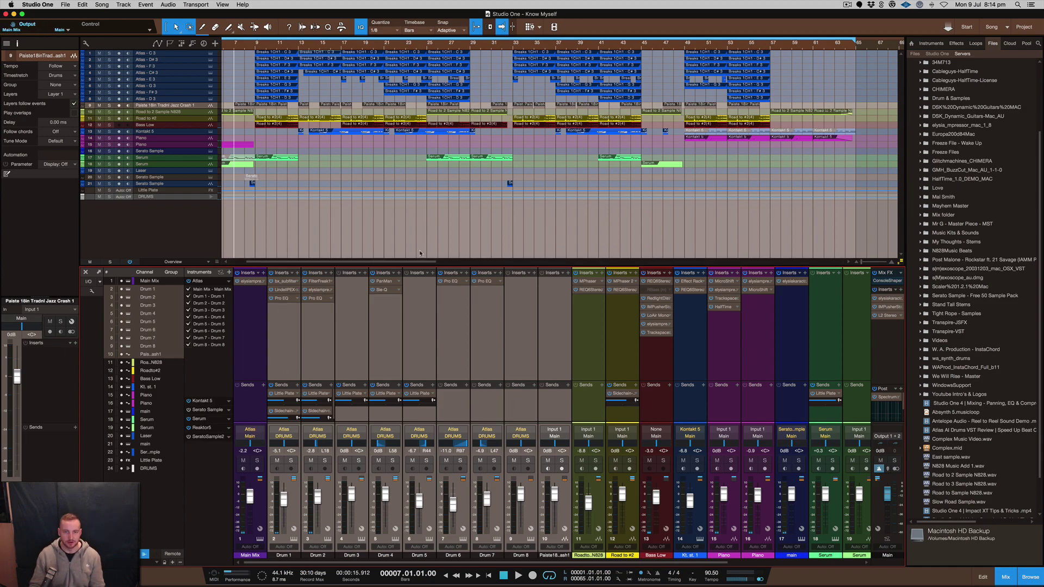
pyautogui.press('F11')
pyautogui.click(325, 154)
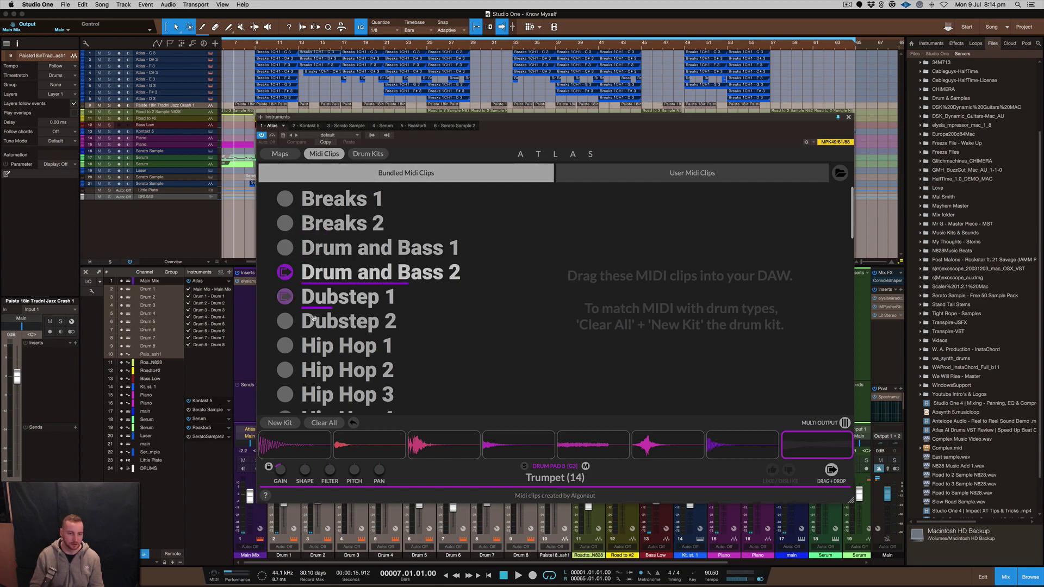
pyautogui.click(280, 154)
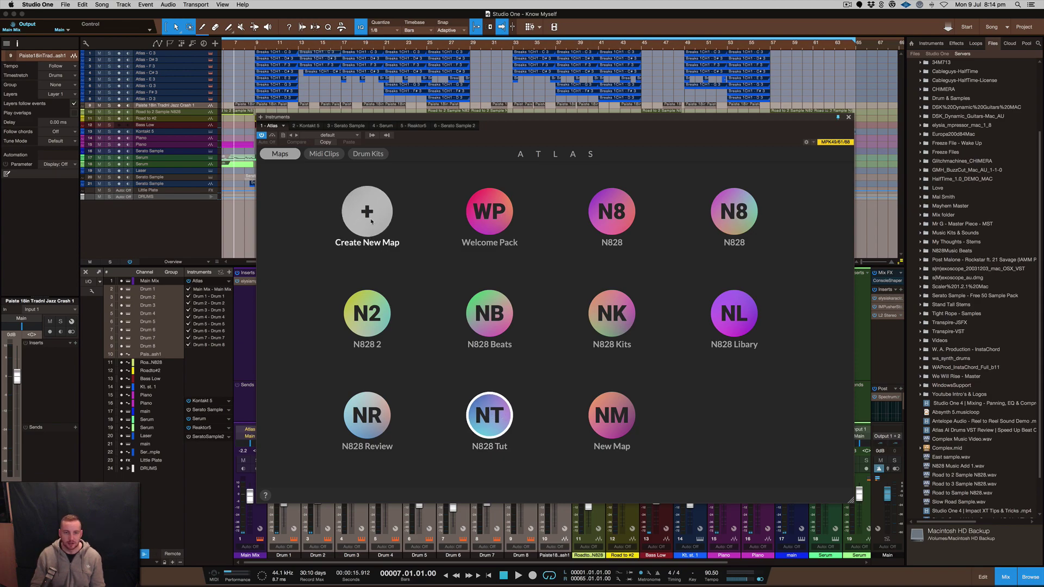
pyautogui.click(612, 415)
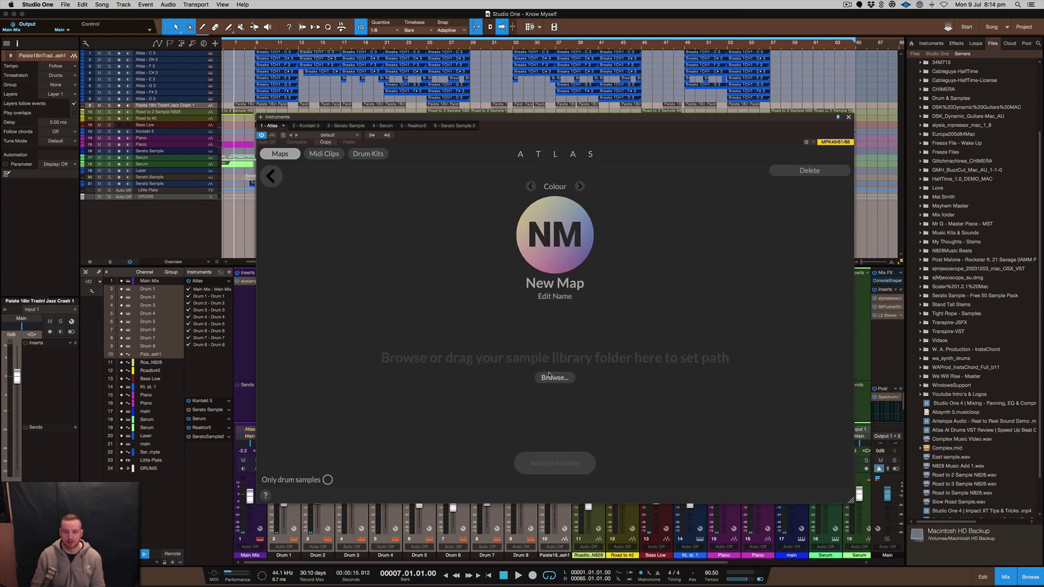
pyautogui.click(555, 379)
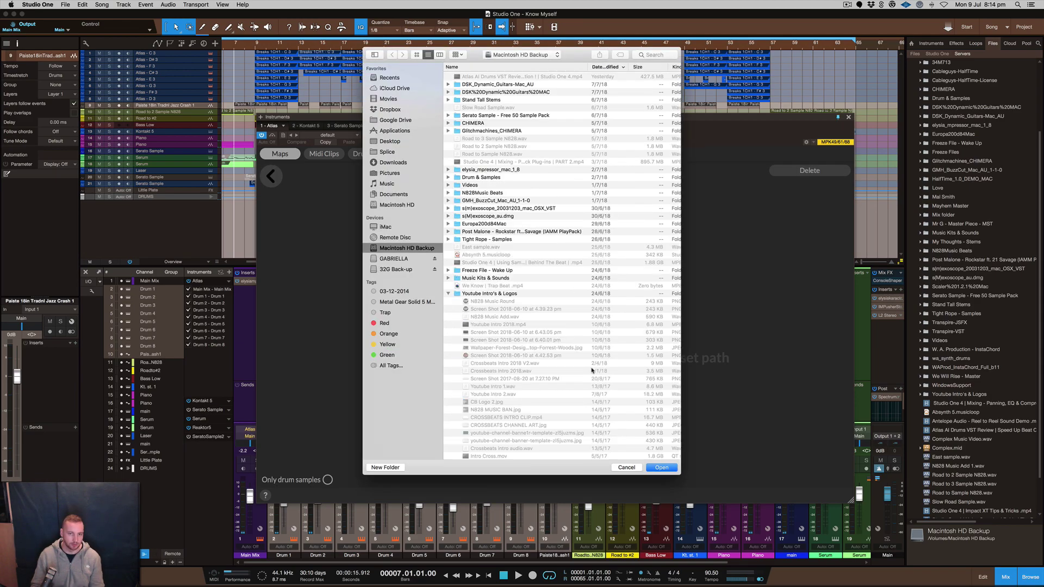
pyautogui.click(482, 178)
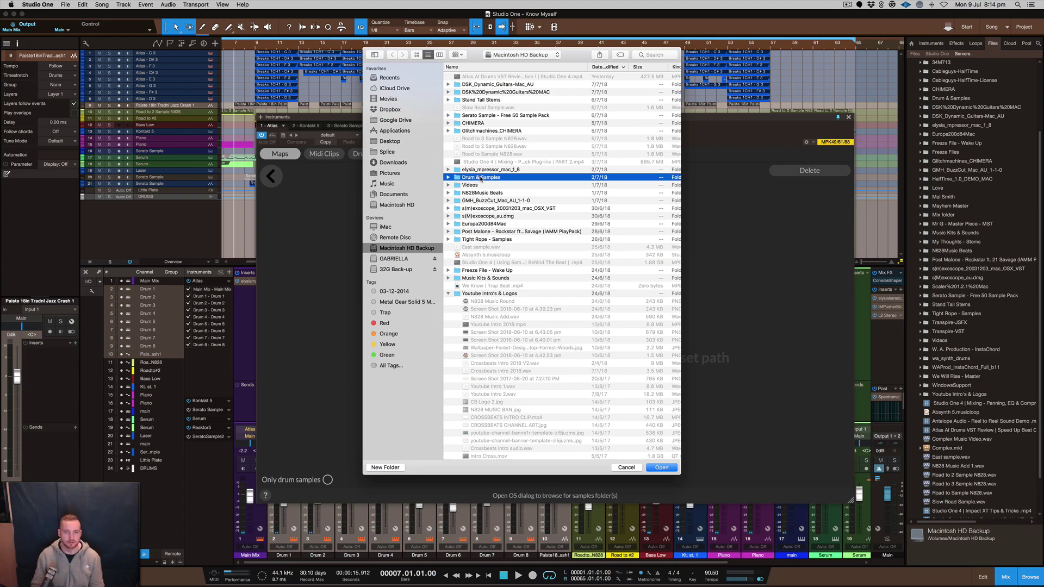
pyautogui.click(663, 468)
pyautogui.click(566, 463)
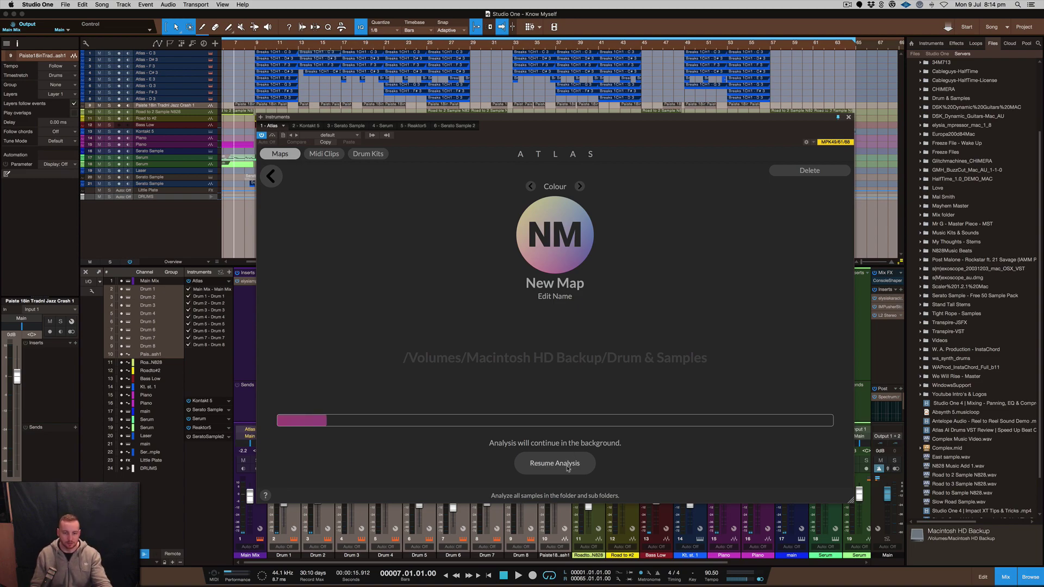
pyautogui.click(568, 467)
pyautogui.click(807, 170)
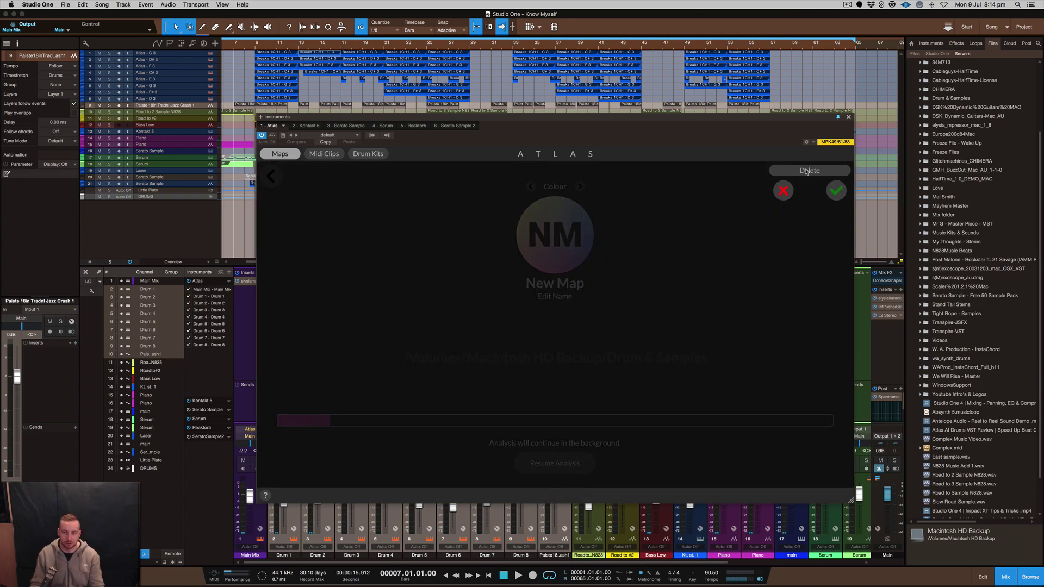
pyautogui.click(837, 191)
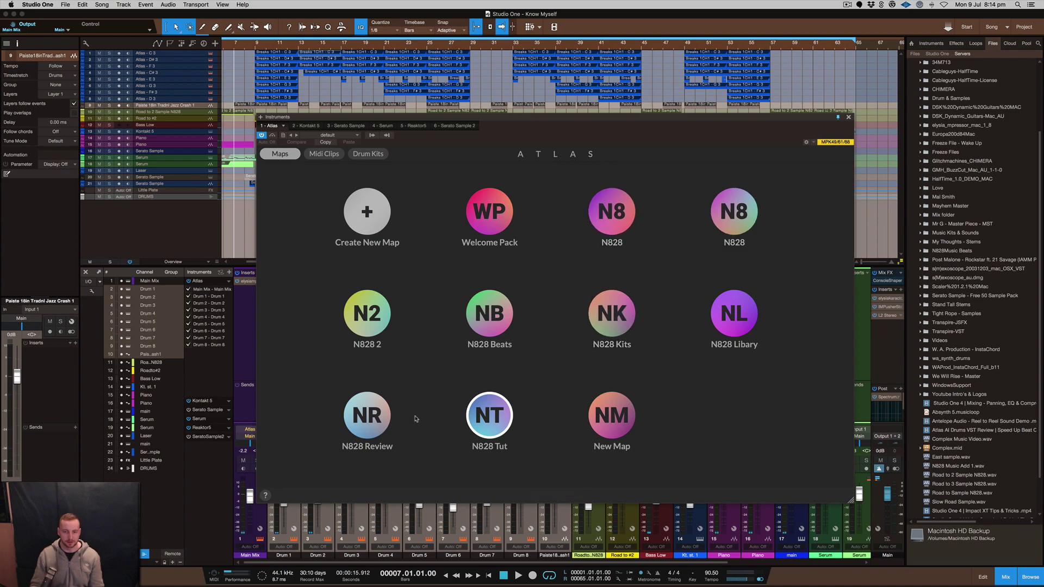
# Step: Load the N828 Tut map into Atlas and preview two hi-hat samples in its cloud
pyautogui.click(490, 416)
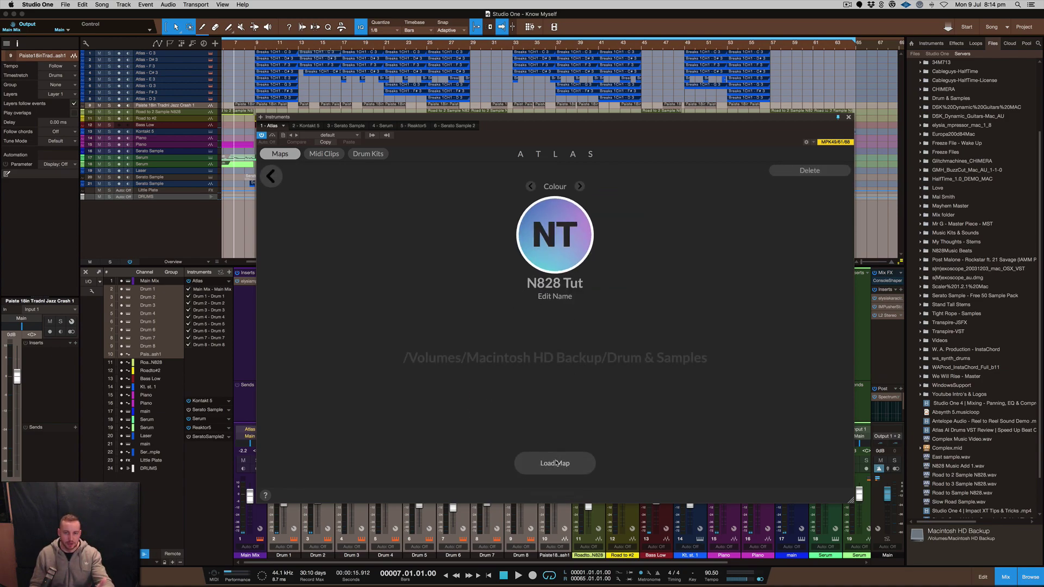
pyautogui.click(556, 463)
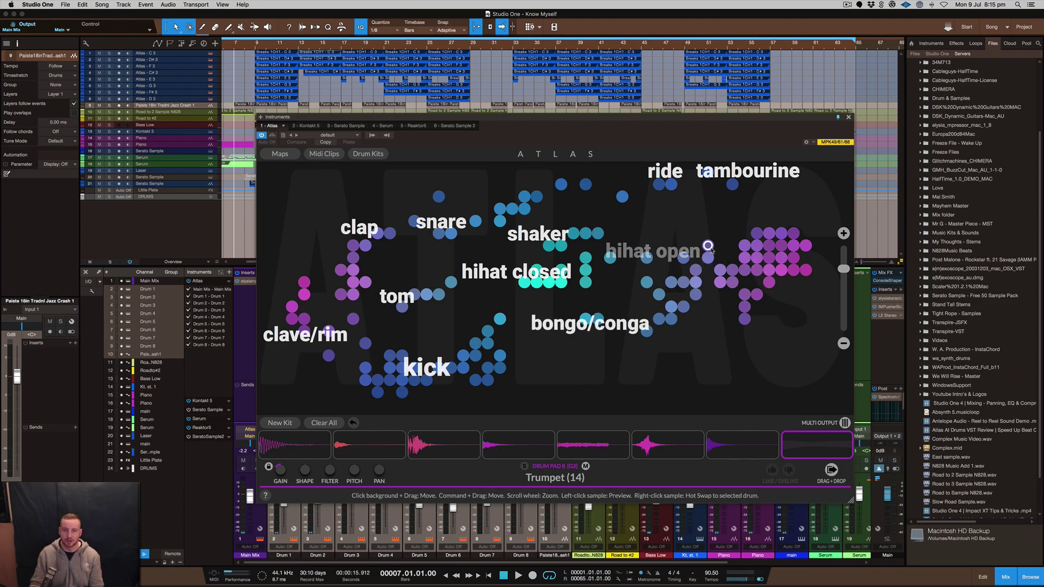
pyautogui.scroll(-3, 708, 247)
pyautogui.scroll(5, 708, 246)
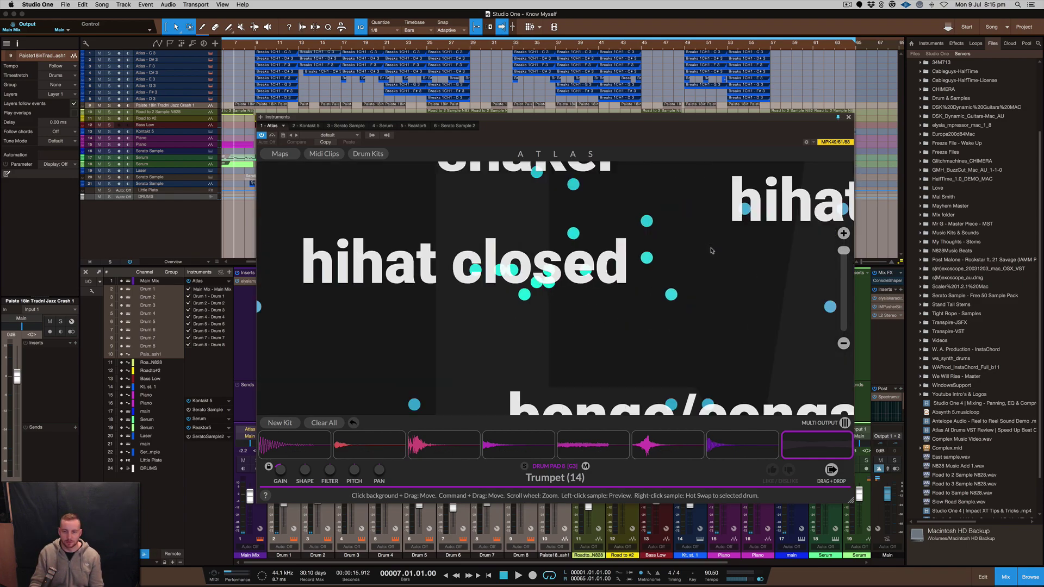
pyautogui.click(622, 232)
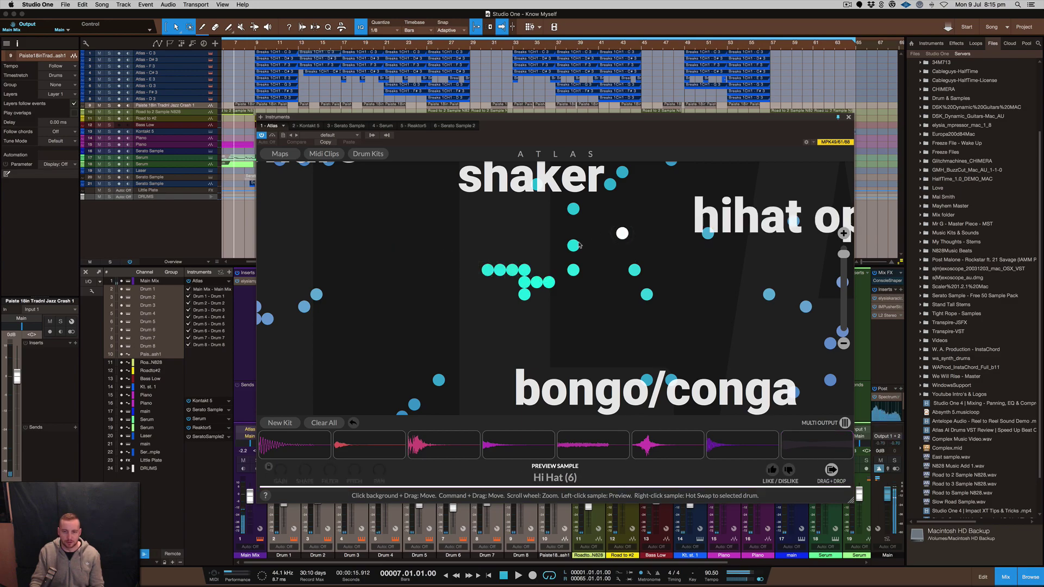
pyautogui.click(573, 269)
pyautogui.scroll(-5, 573, 270)
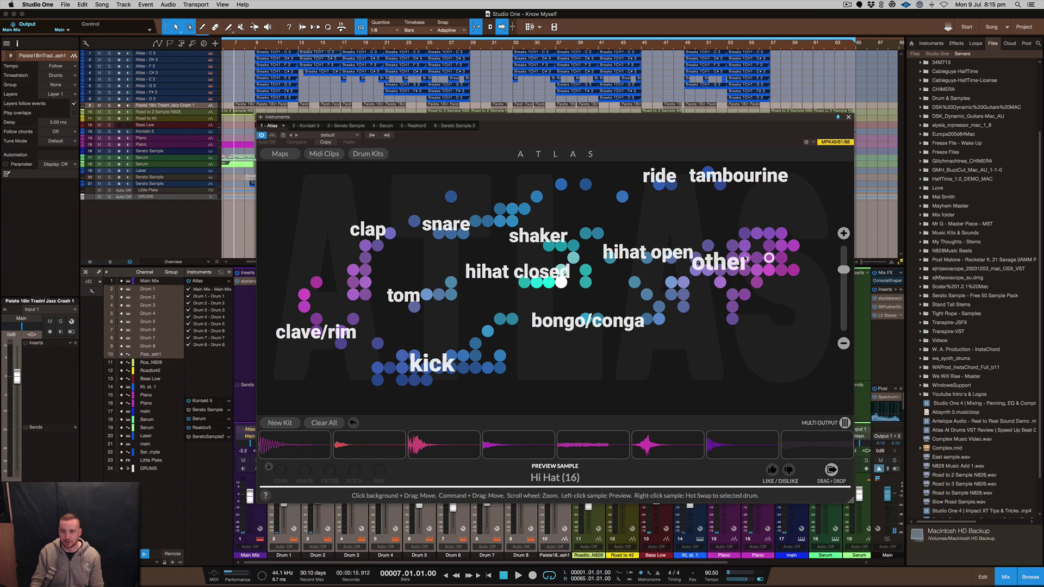
# Step: Audition samples across the 'other' cluster, then collapse the Macintosh HD Backup folder
pyautogui.click(781, 258)
pyautogui.moveTo(769, 258); pyautogui.dragTo(733, 260)
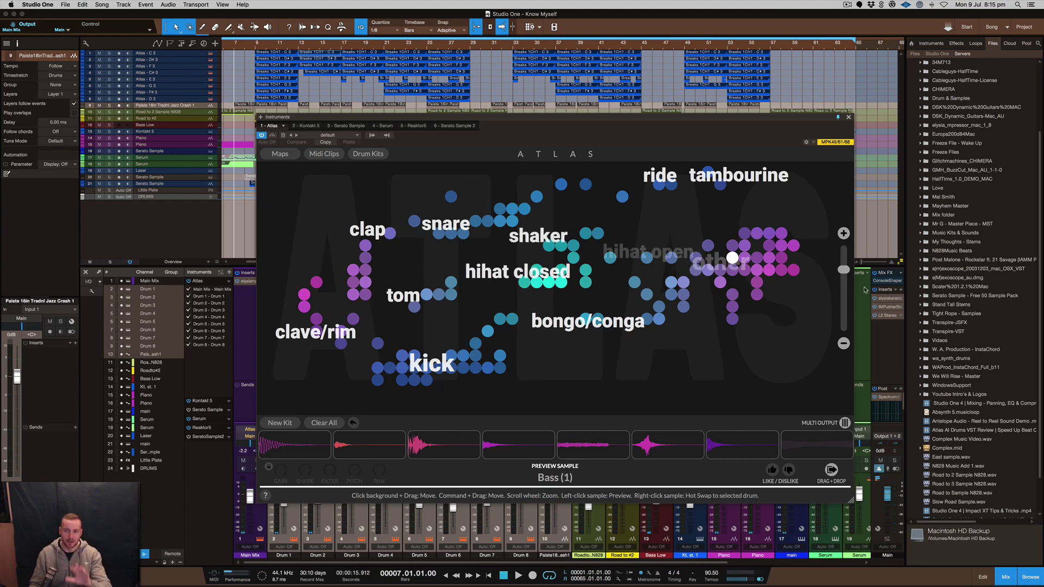
pyautogui.scroll(5, 970, 156)
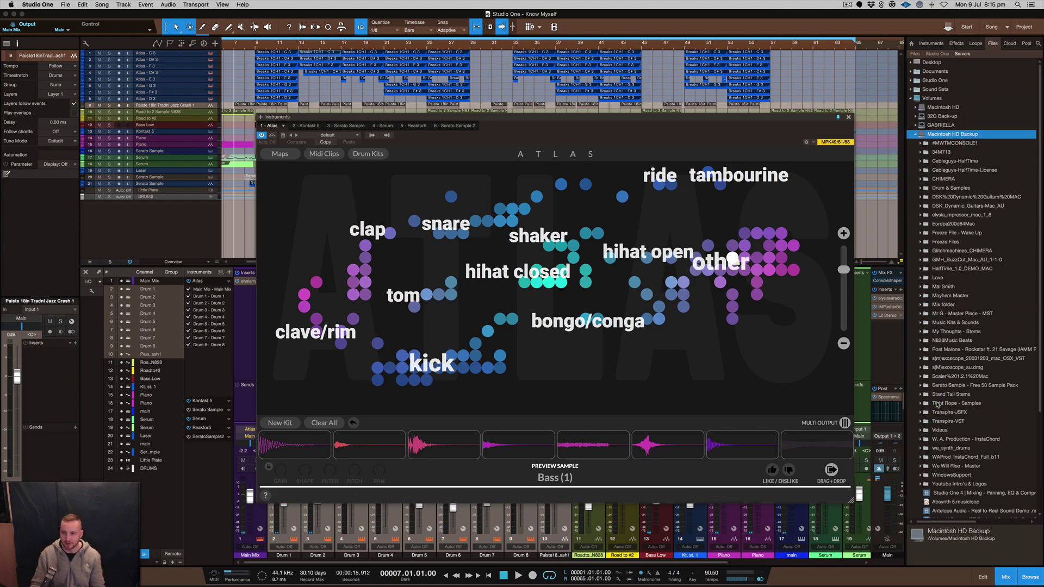
pyautogui.scroll(-7, 953, 264)
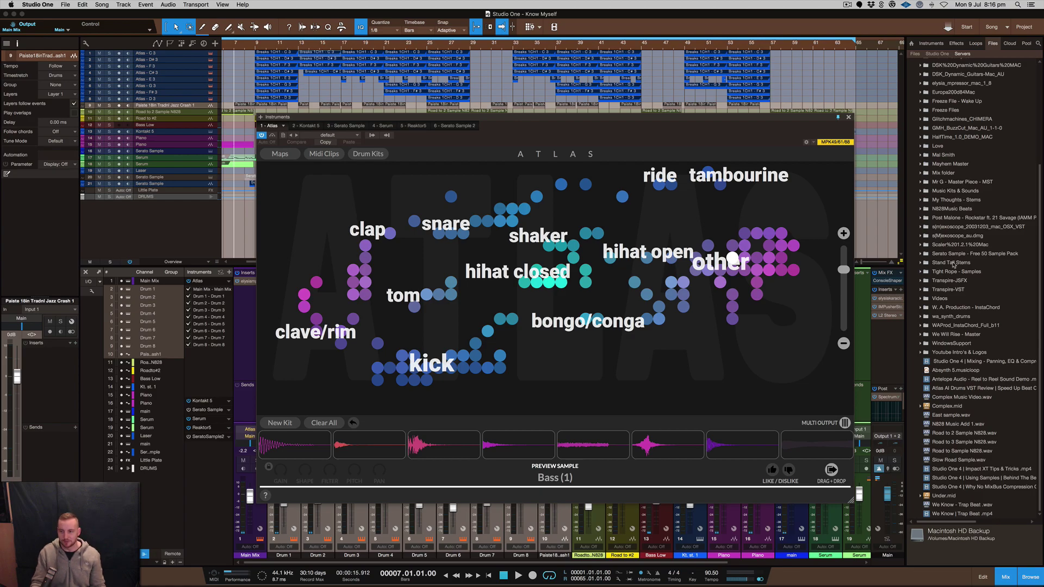
pyautogui.scroll(7, 963, 280)
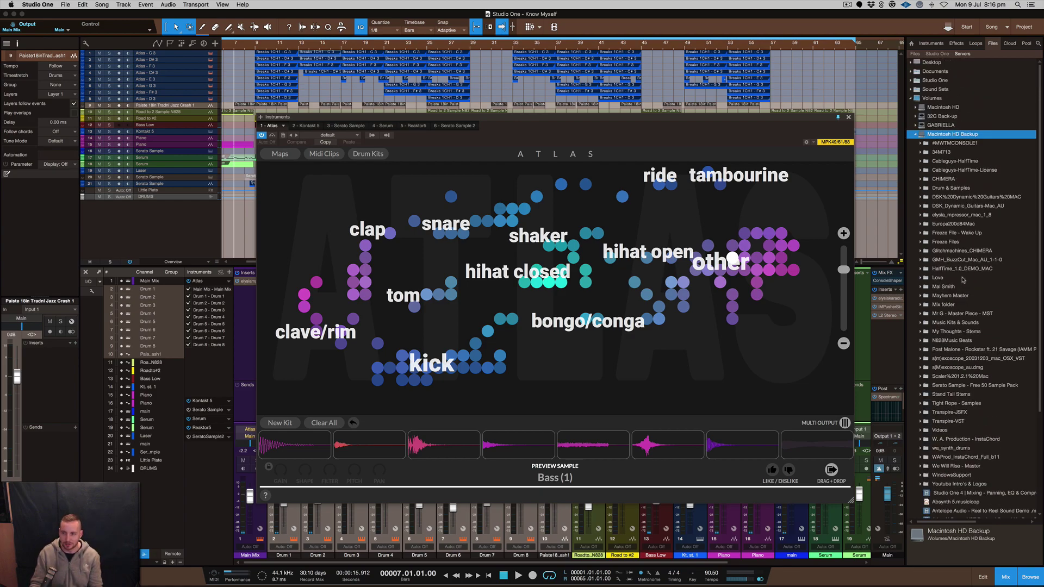
pyautogui.click(916, 134)
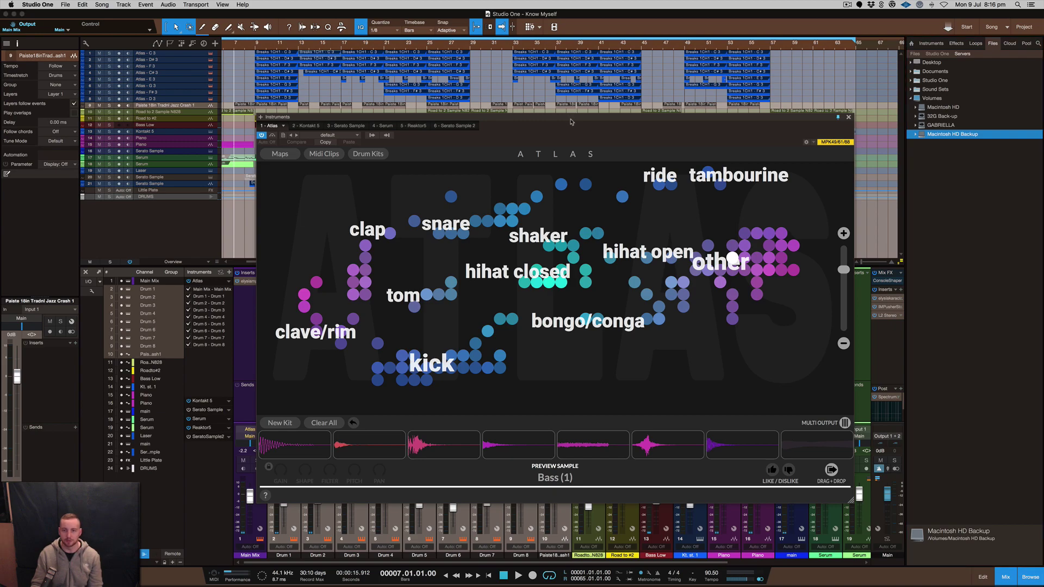
# Step: Play the kick, clap, closed and open hi-hat pads, then review the GAIN and FILTER knobs
pyautogui.click(290, 446)
pyautogui.click(443, 446)
pyautogui.click(554, 447)
pyautogui.click(592, 446)
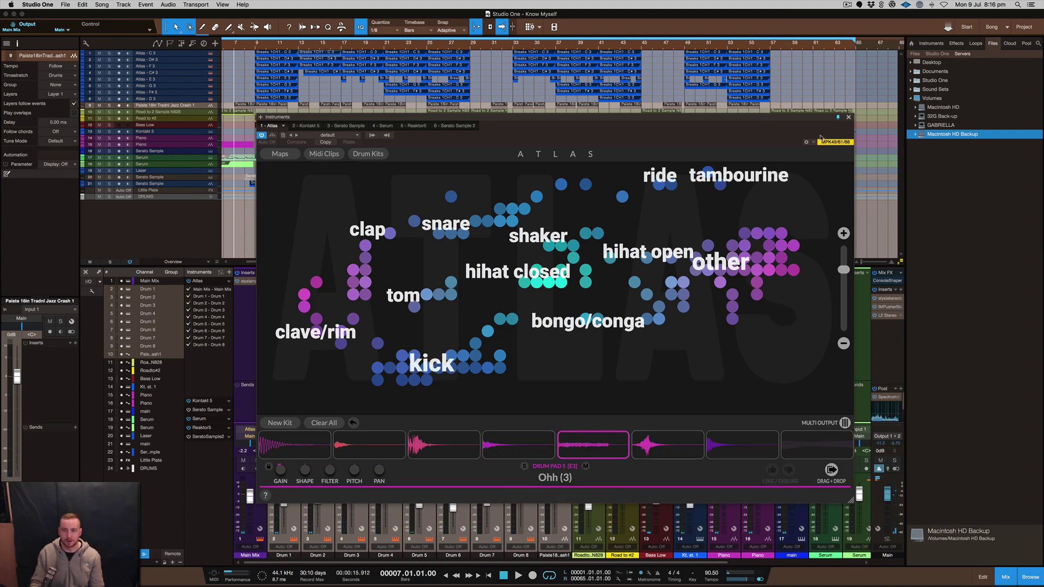
pyautogui.moveTo(523, 447)
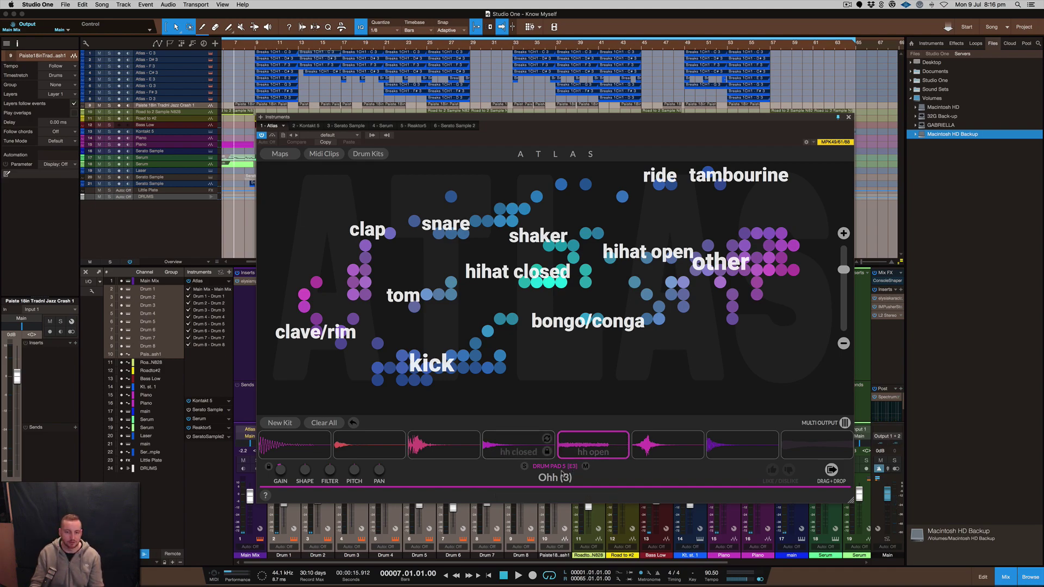
pyautogui.moveTo(582, 450)
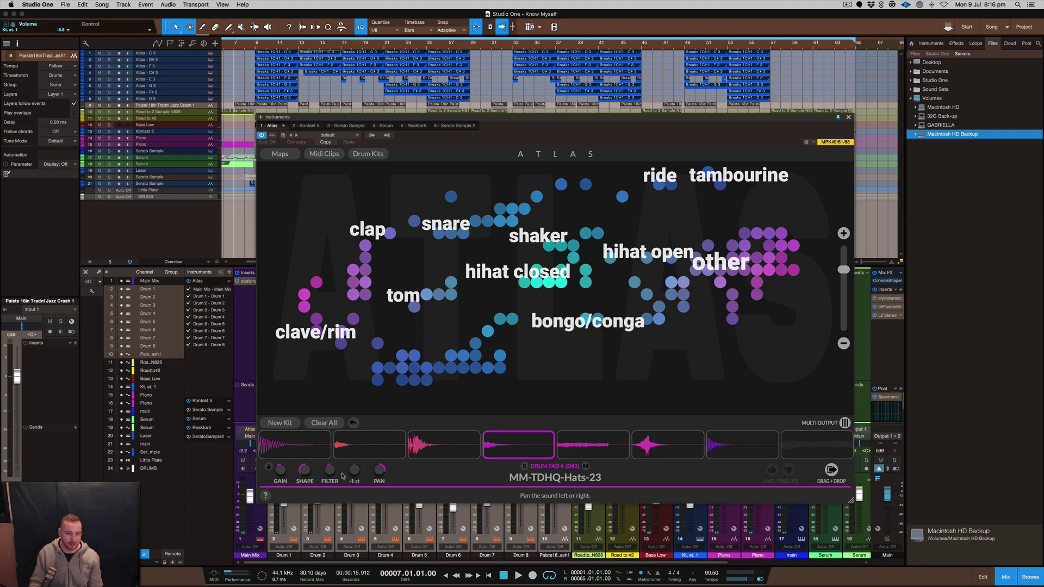
pyautogui.moveTo(280, 470)
pyautogui.moveTo(331, 472)
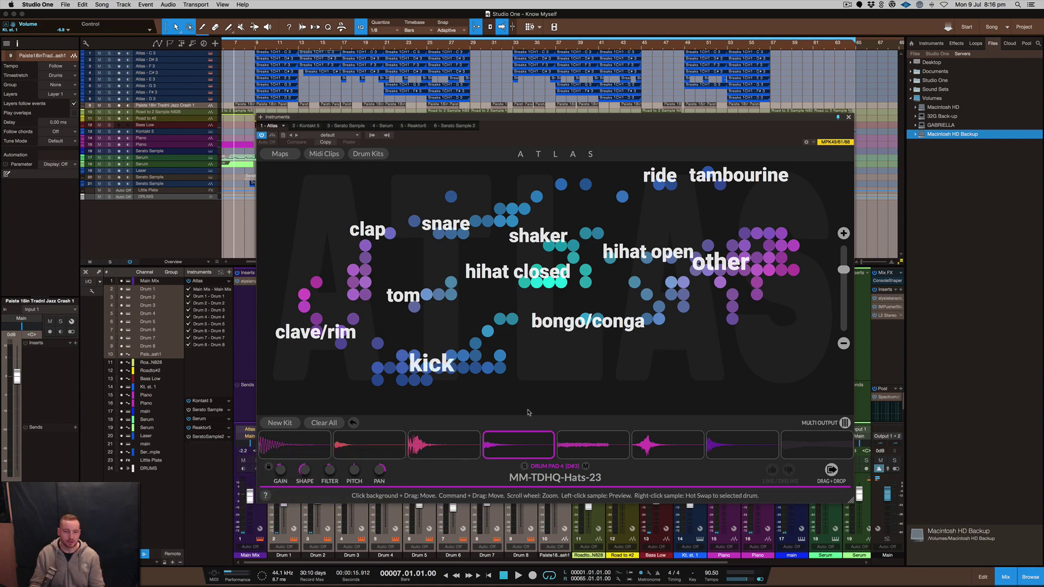
pyautogui.click(848, 117)
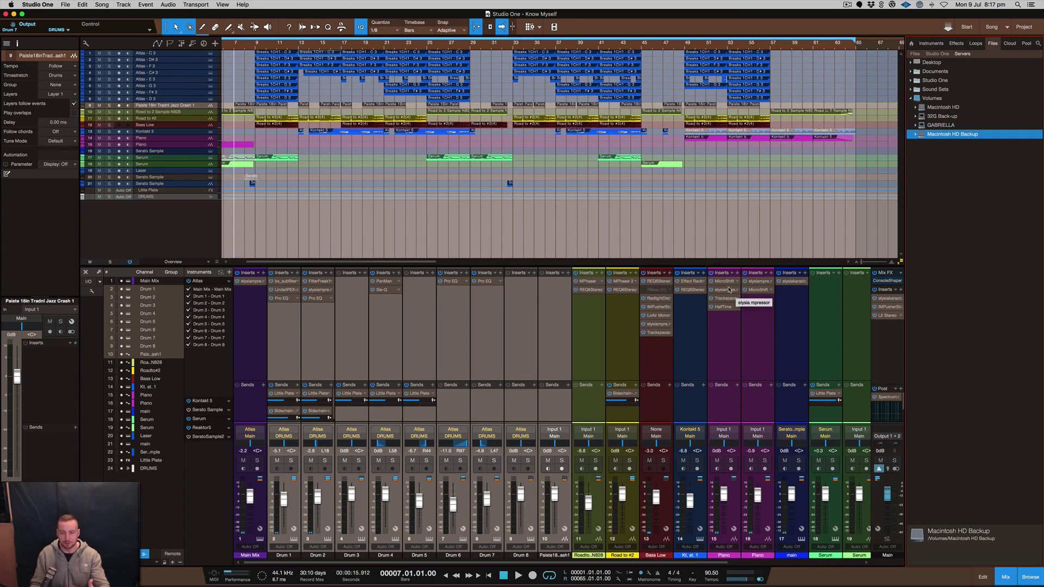
pyautogui.click(260, 539)
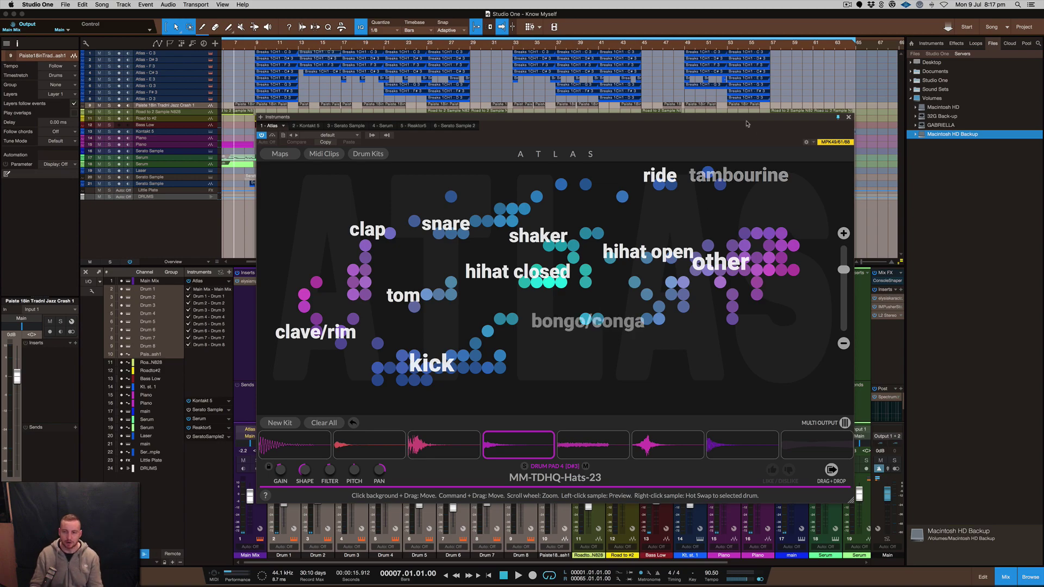
# Step: Nudge the Atlas window up and left by its title bar
pyautogui.moveTo(654, 117); pyautogui.dragTo(633, 104)
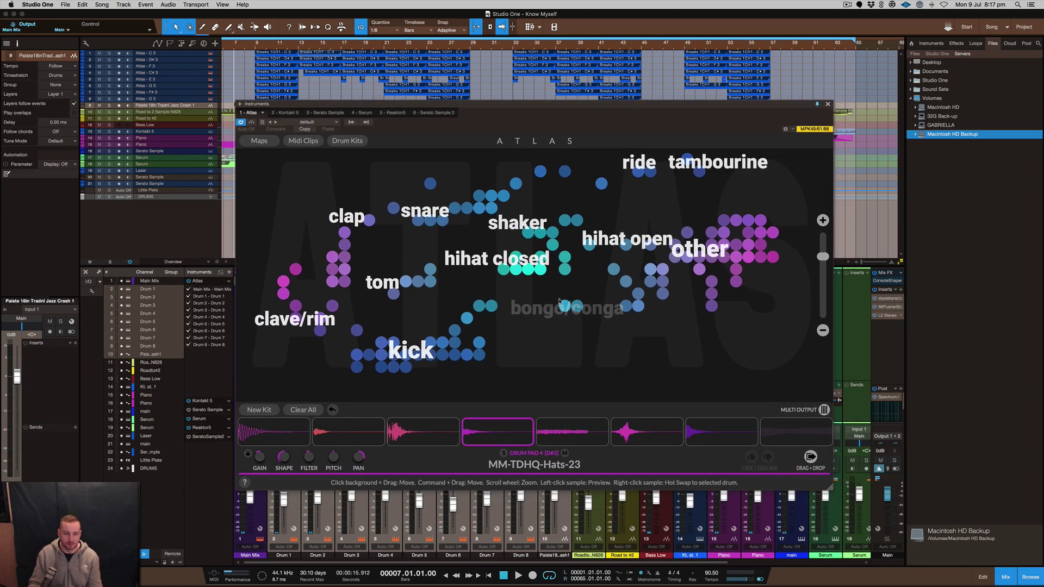